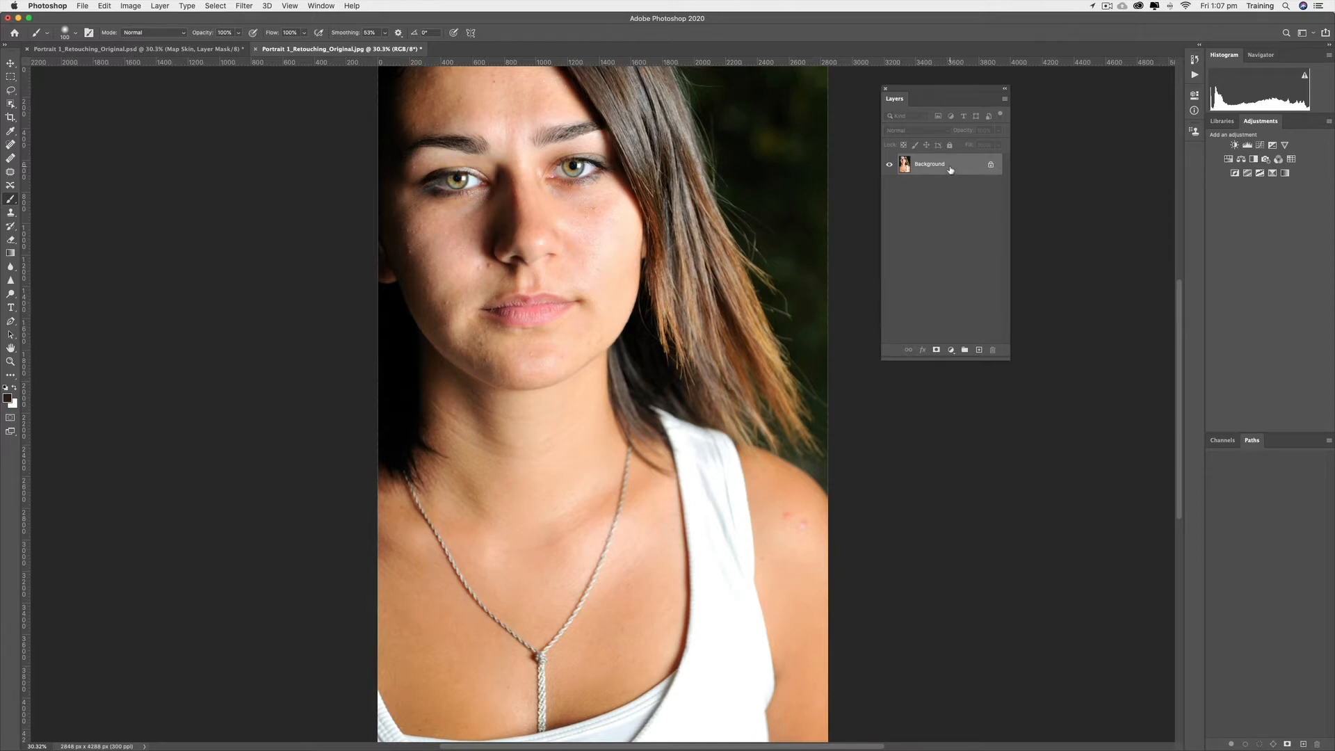
# Convert the Background layer of the portrait to a Smart Object.
pyautogui.rightClick(951, 168)
pyautogui.rightClick(946, 166)
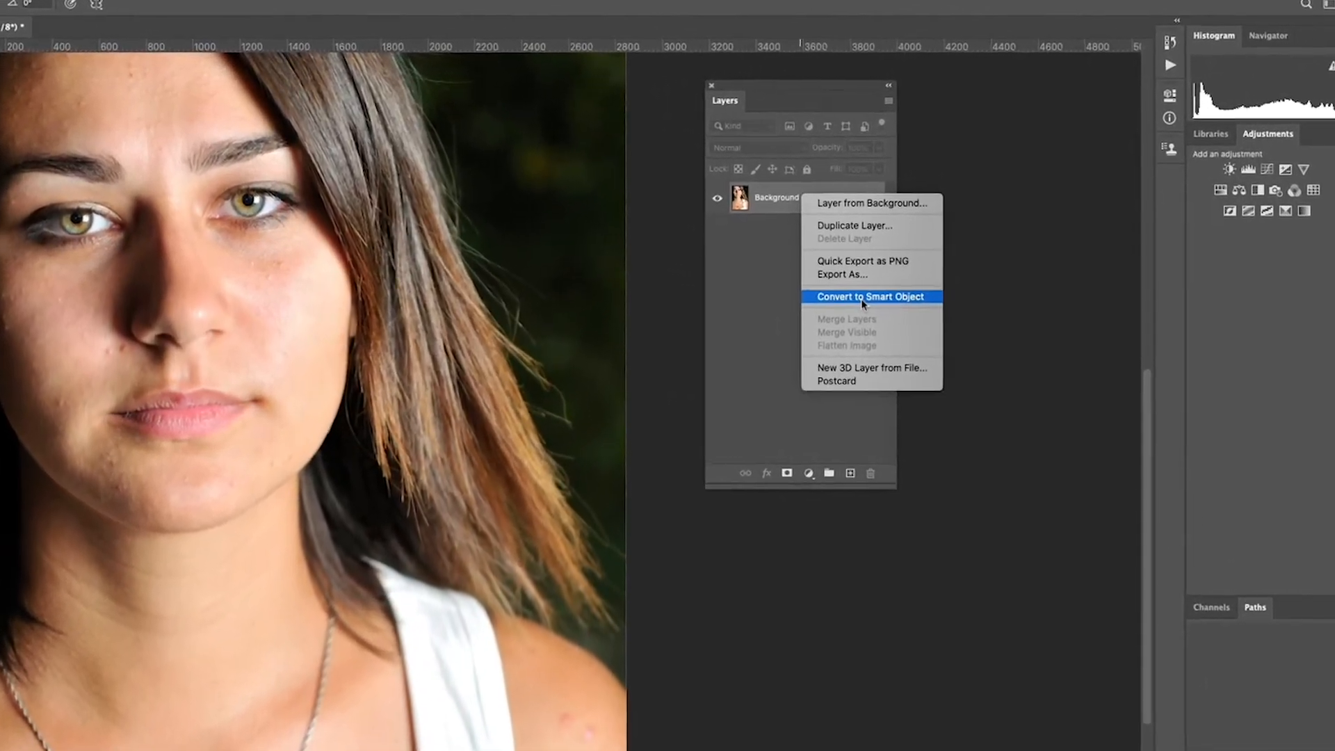
pyautogui.click(889, 283)
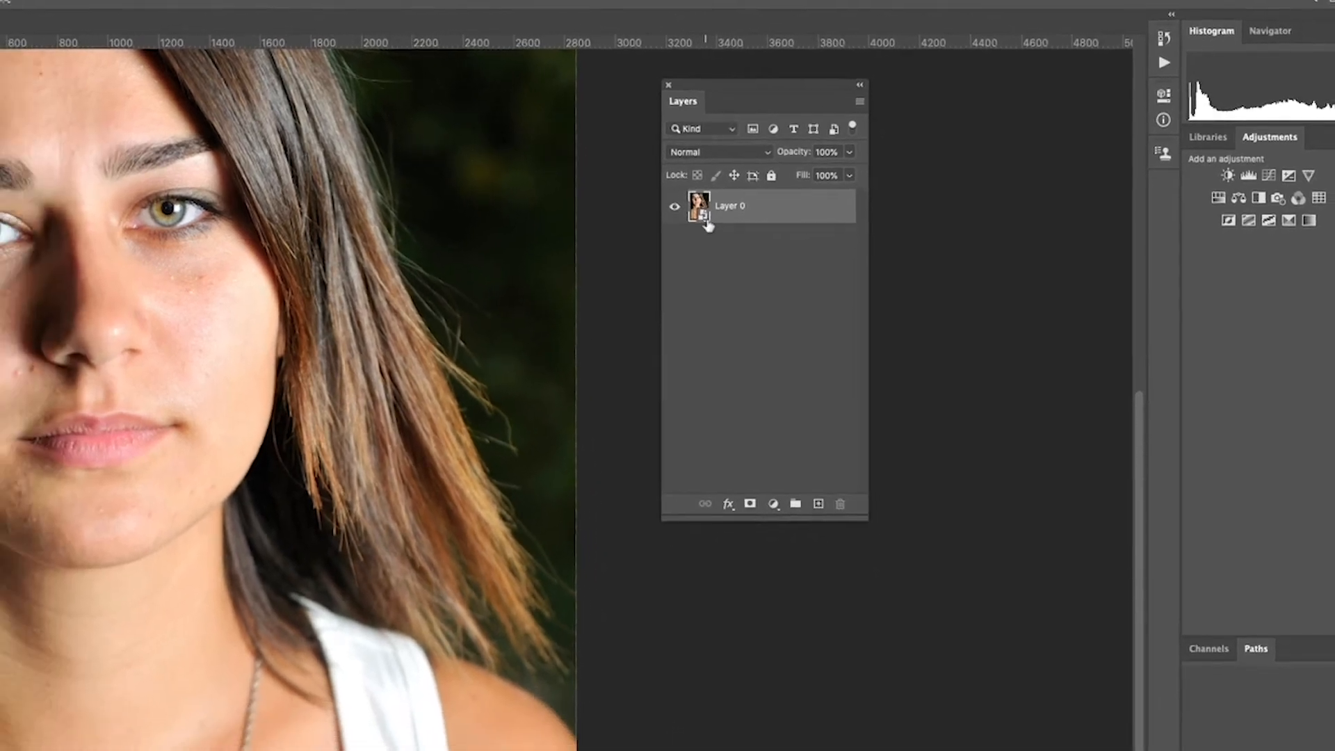
pyautogui.click(671, 226)
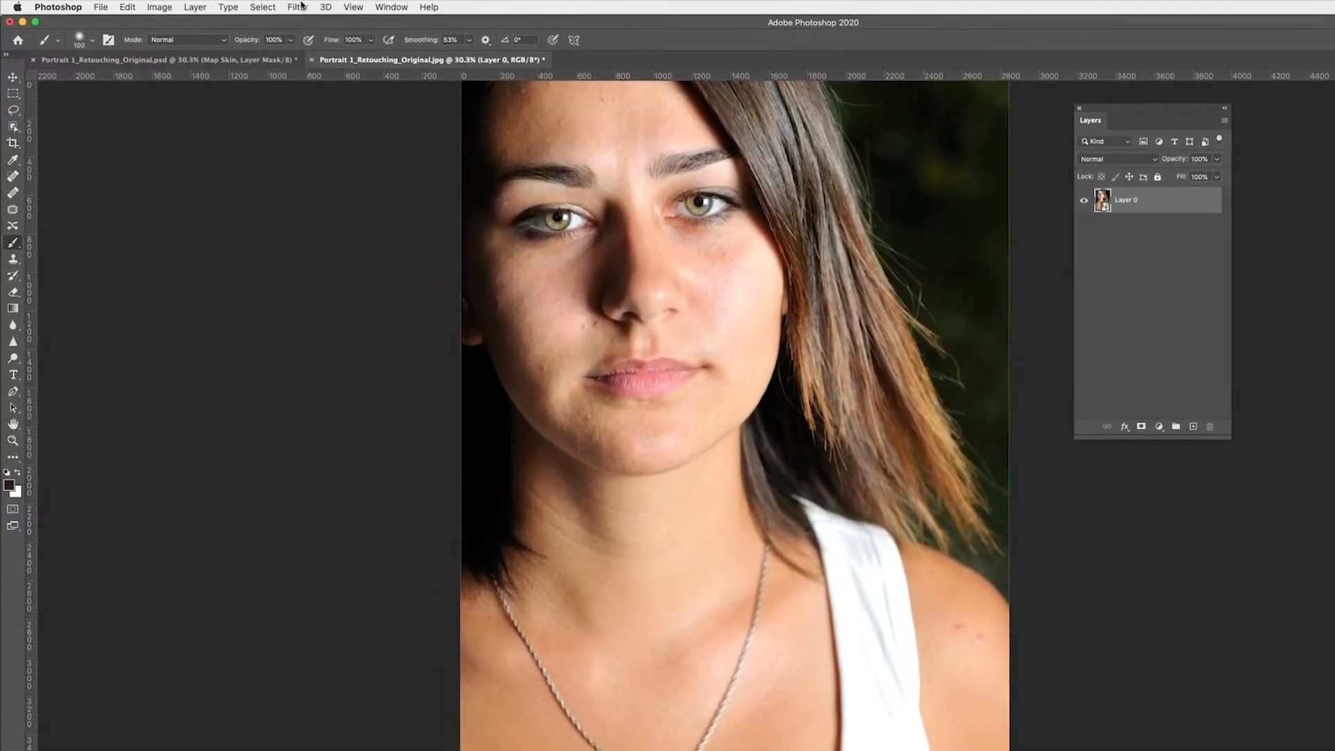
# Start an Unsharp Mask filter on Layer 0 and place its dialog beside the portrait's face.
pyautogui.click(250, 6)
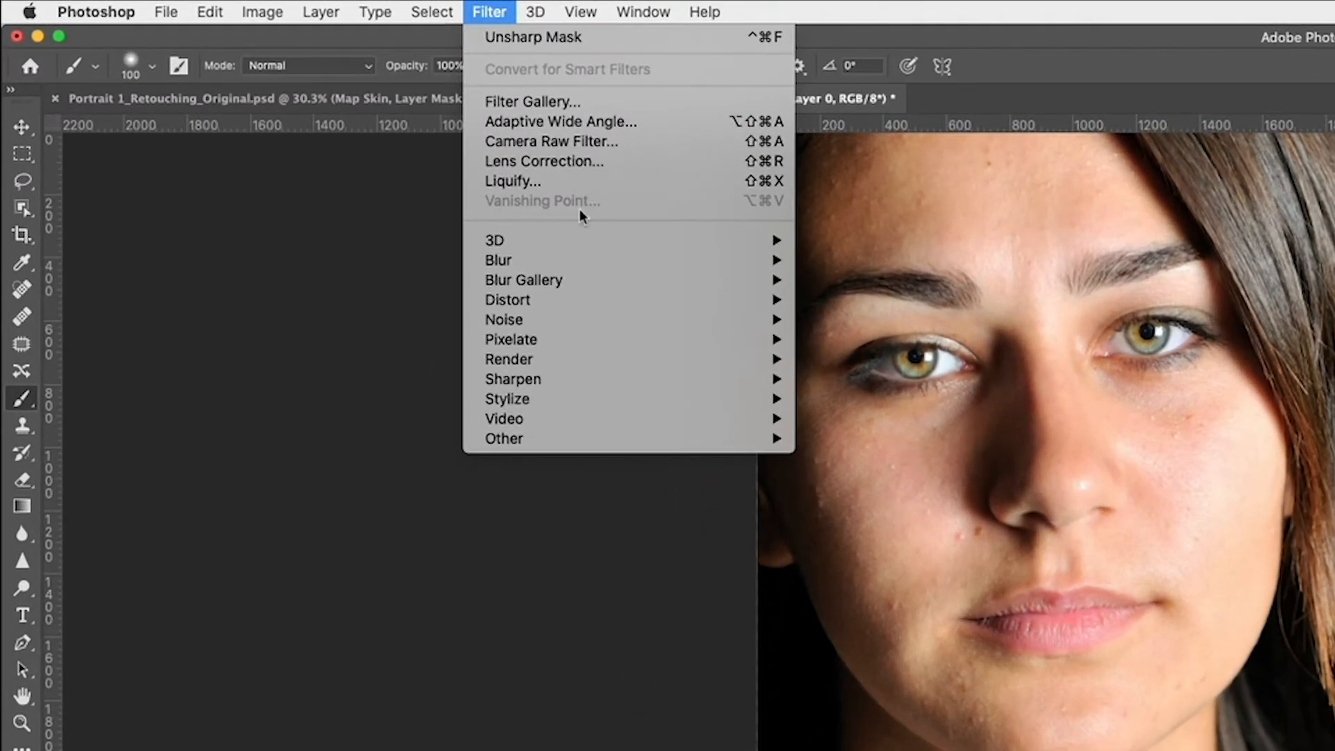
pyautogui.moveTo(771, 359)
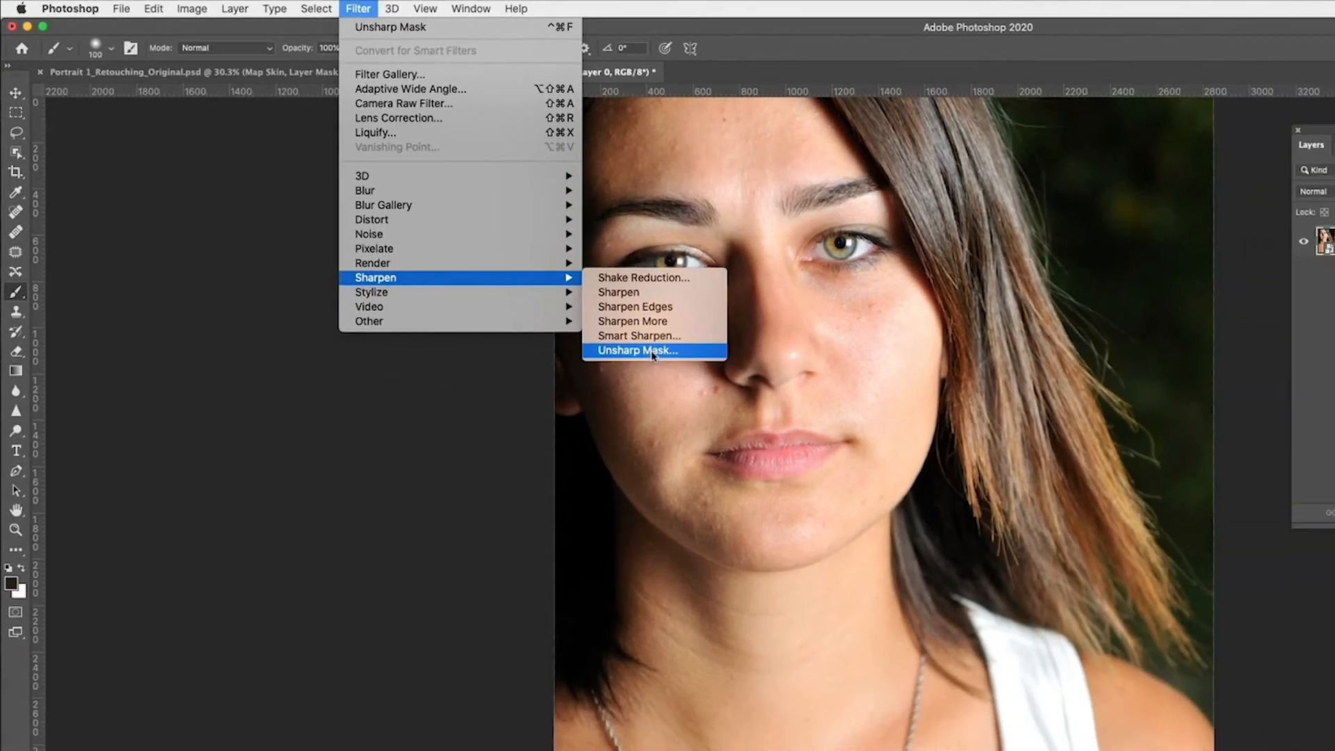
pyautogui.click(881, 480)
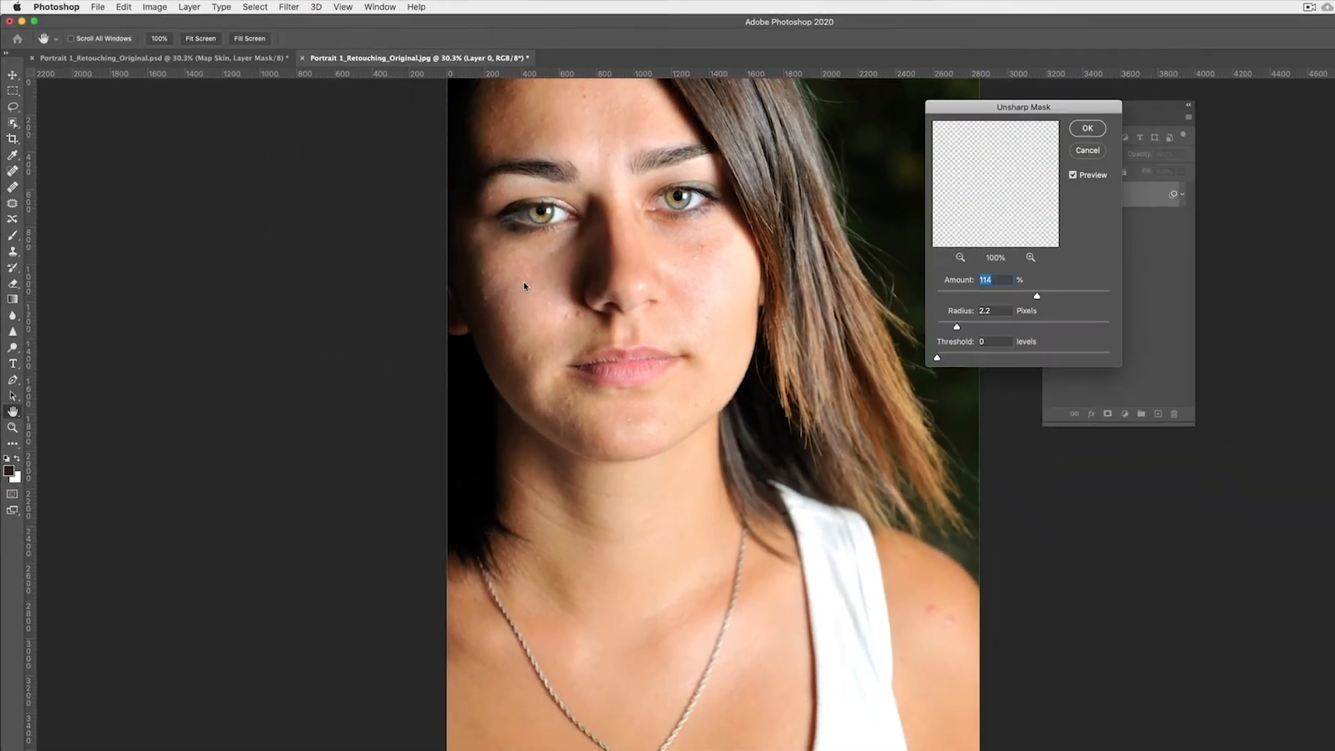
pyautogui.moveTo(1007, 109); pyautogui.dragTo(876, 183)
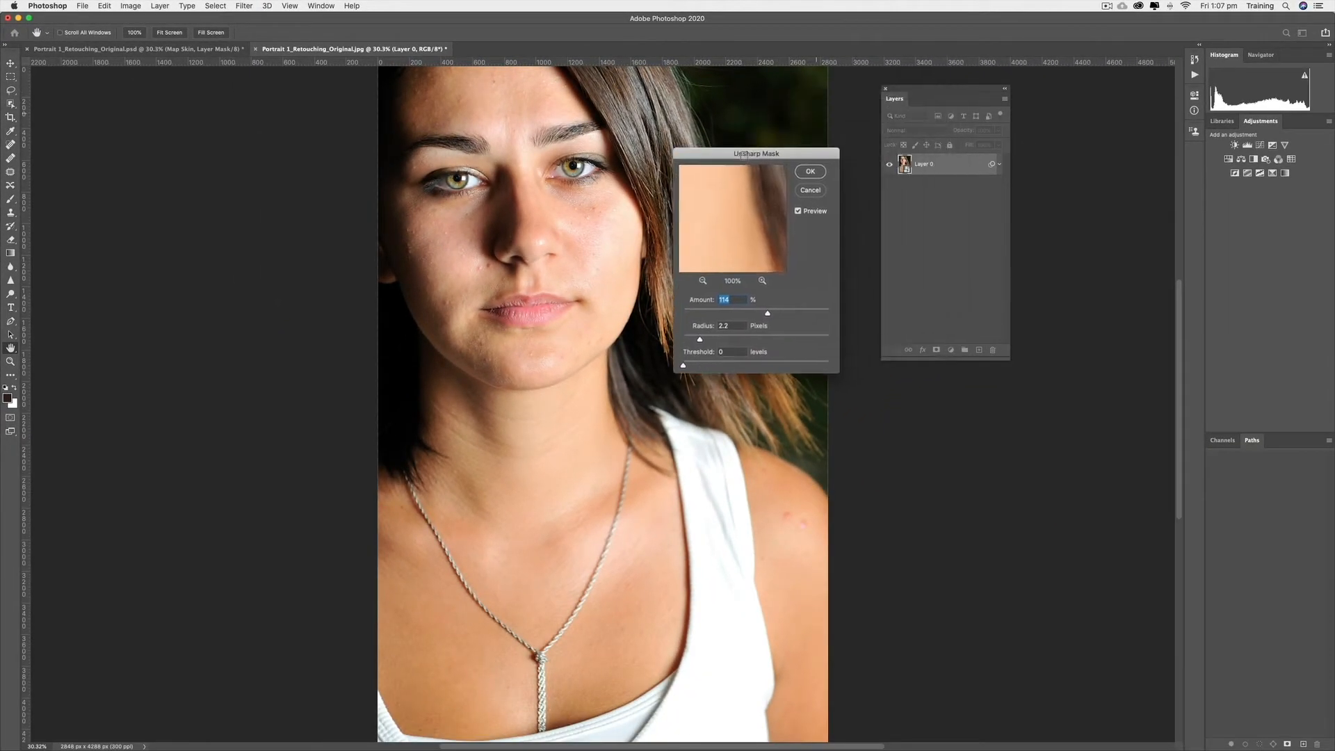
pyautogui.moveTo(744, 156); pyautogui.dragTo(748, 167)
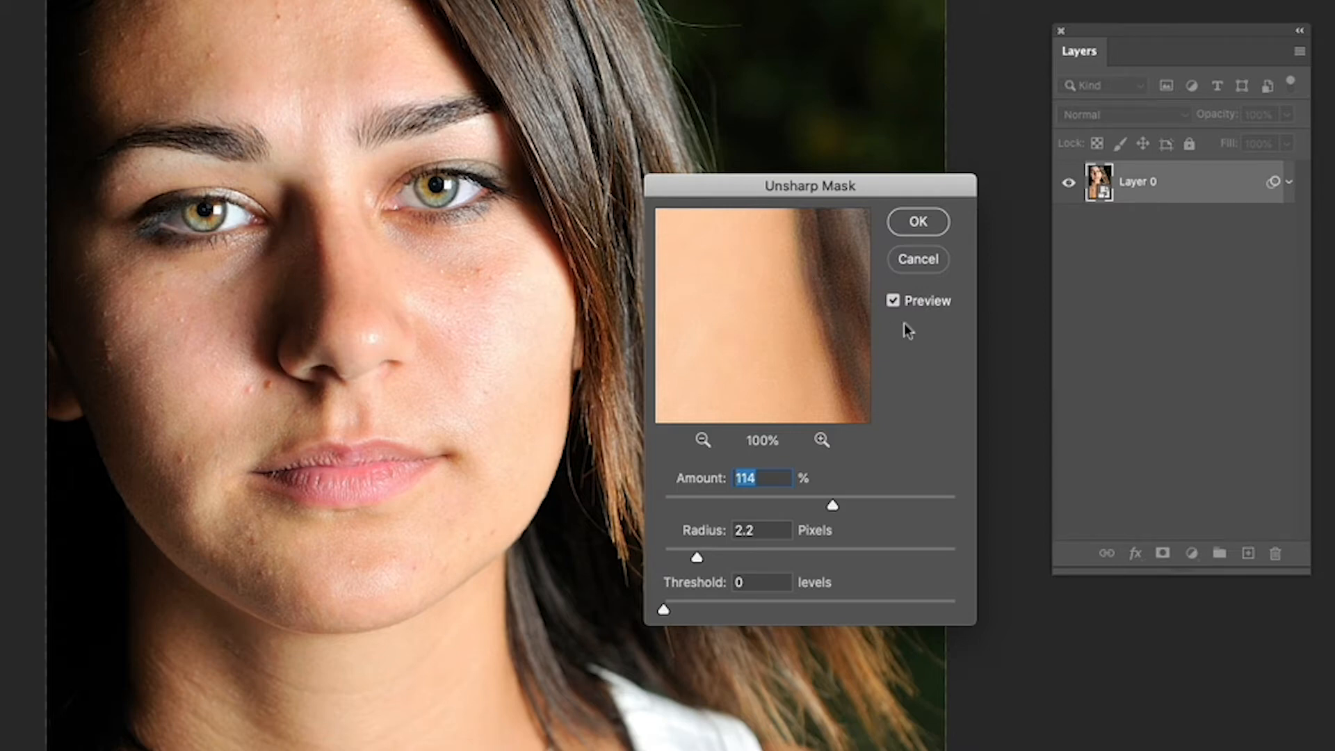
# Examine the lips and then the eye at 100% in the Unsharp Mask preview, comparing the portrait with and without the filter.
pyautogui.click(900, 301)
pyautogui.moveTo(723, 264); pyautogui.dragTo(754, 410)
pyautogui.moveTo(709, 235); pyautogui.dragTo(726, 378)
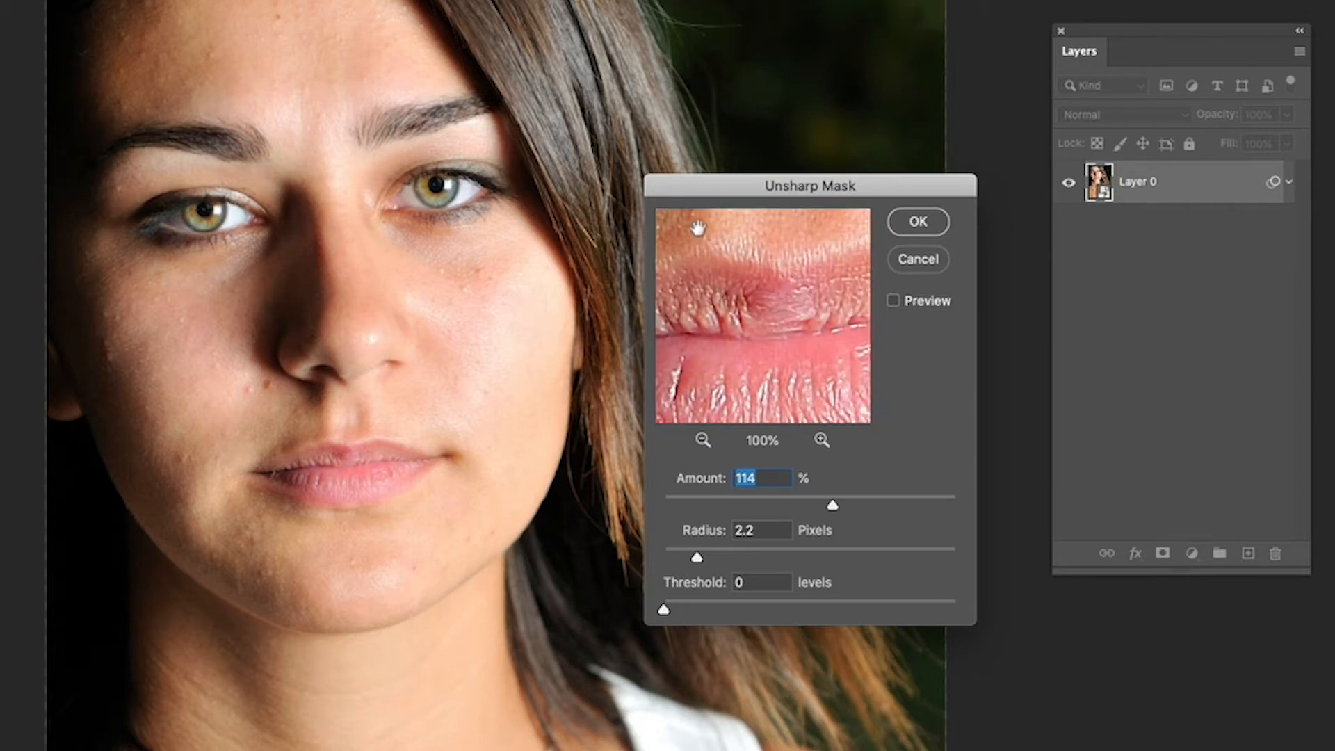
pyautogui.click(741, 288)
pyautogui.moveTo(742, 289); pyautogui.dragTo(792, 392)
pyautogui.moveTo(714, 262); pyautogui.dragTo(764, 306)
pyautogui.moveTo(708, 236); pyautogui.dragTo(812, 349)
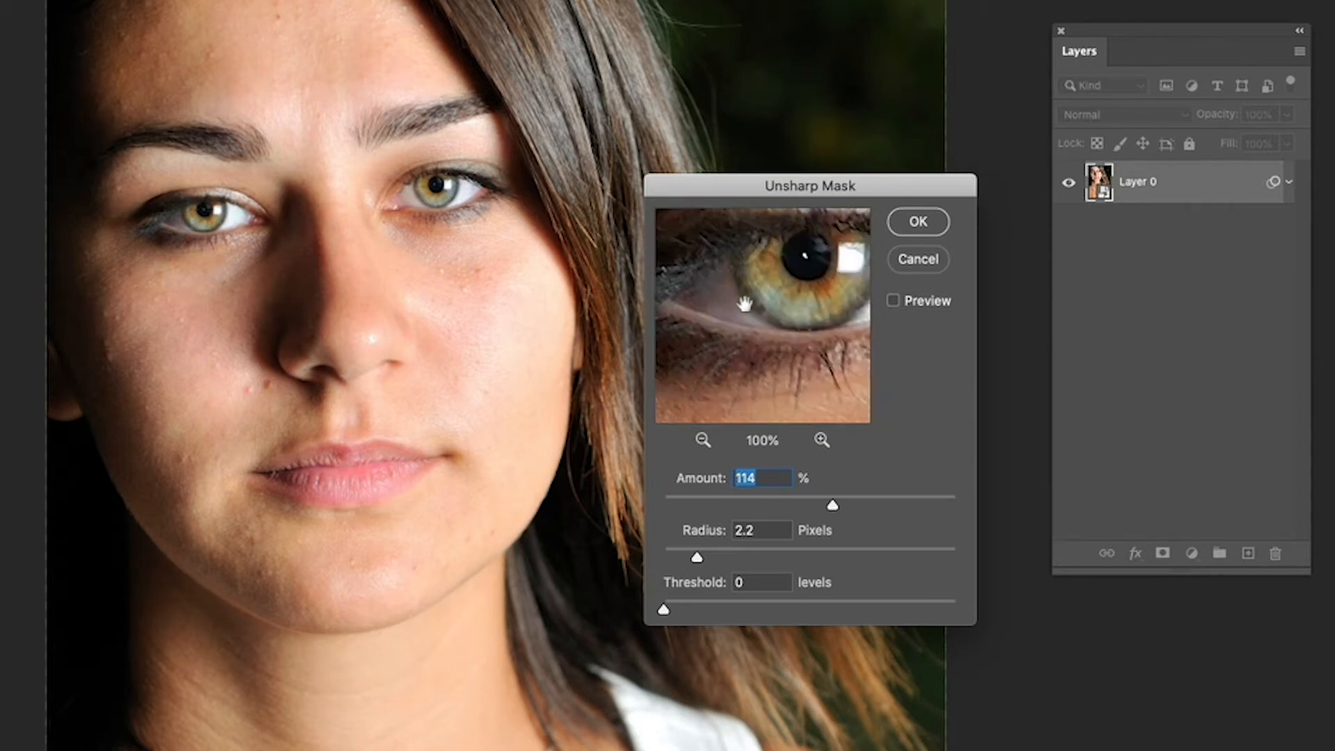
pyautogui.moveTo(745, 303); pyautogui.dragTo(782, 293)
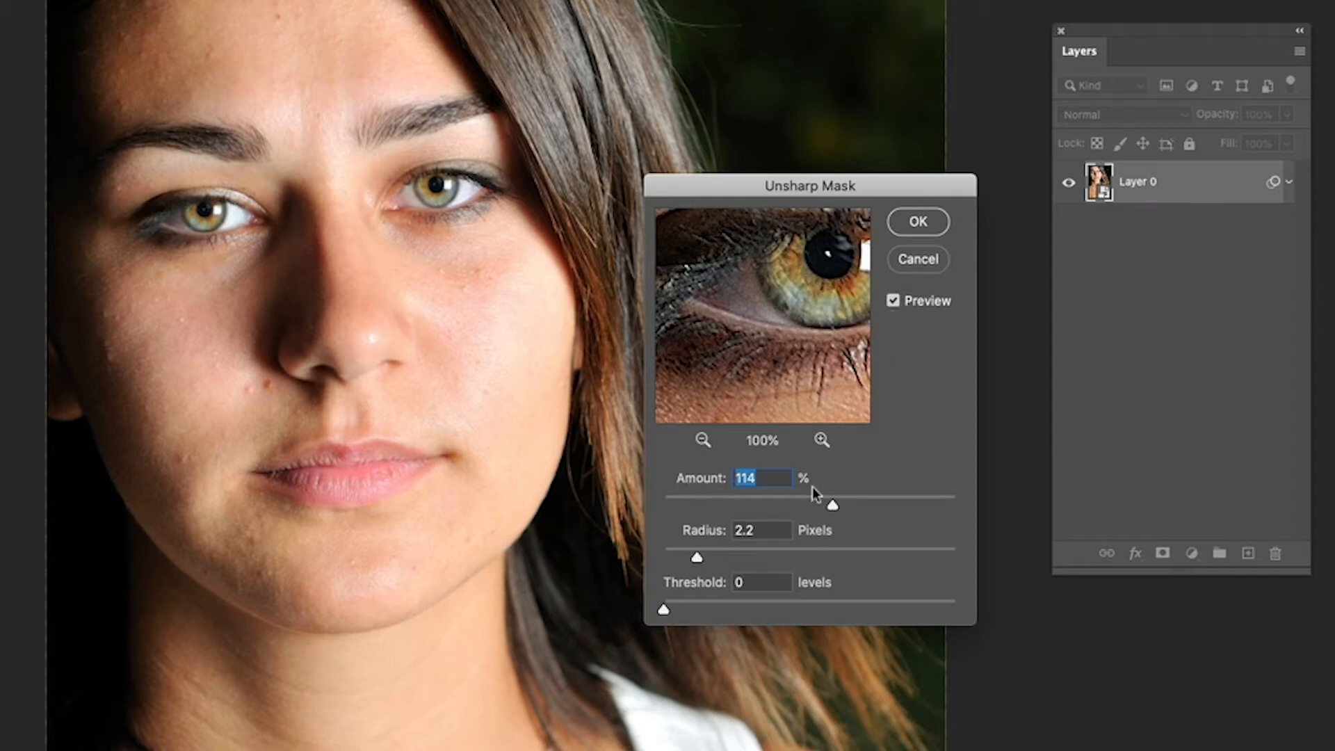
# Set the Unsharp Mask radius to 1.5 pixels and the amount to slightly under 107%, and apply the filter.
pyautogui.moveTo(831, 505); pyautogui.dragTo(819, 507)
pyautogui.moveTo(699, 558); pyautogui.dragTo(690, 564)
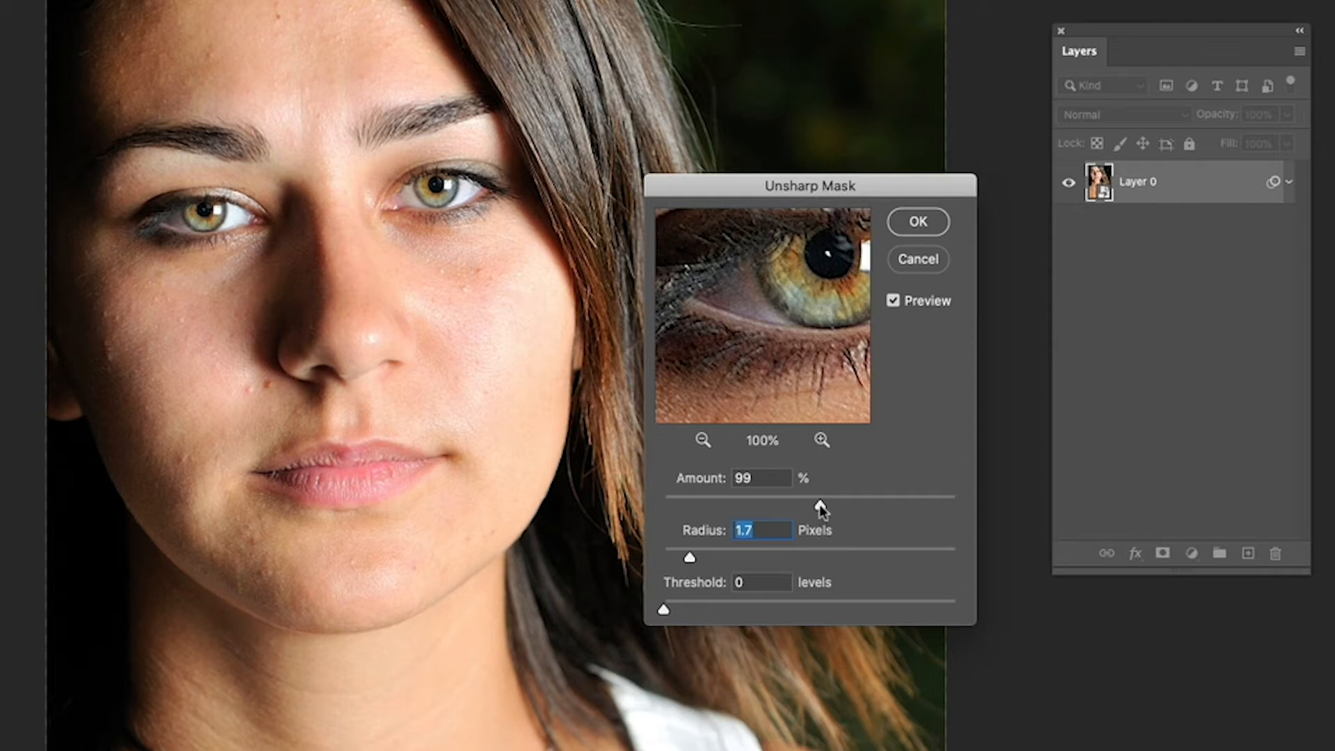
pyautogui.moveTo(821, 505); pyautogui.dragTo(828, 506)
pyautogui.moveTo(690, 560); pyautogui.dragTo(710, 558)
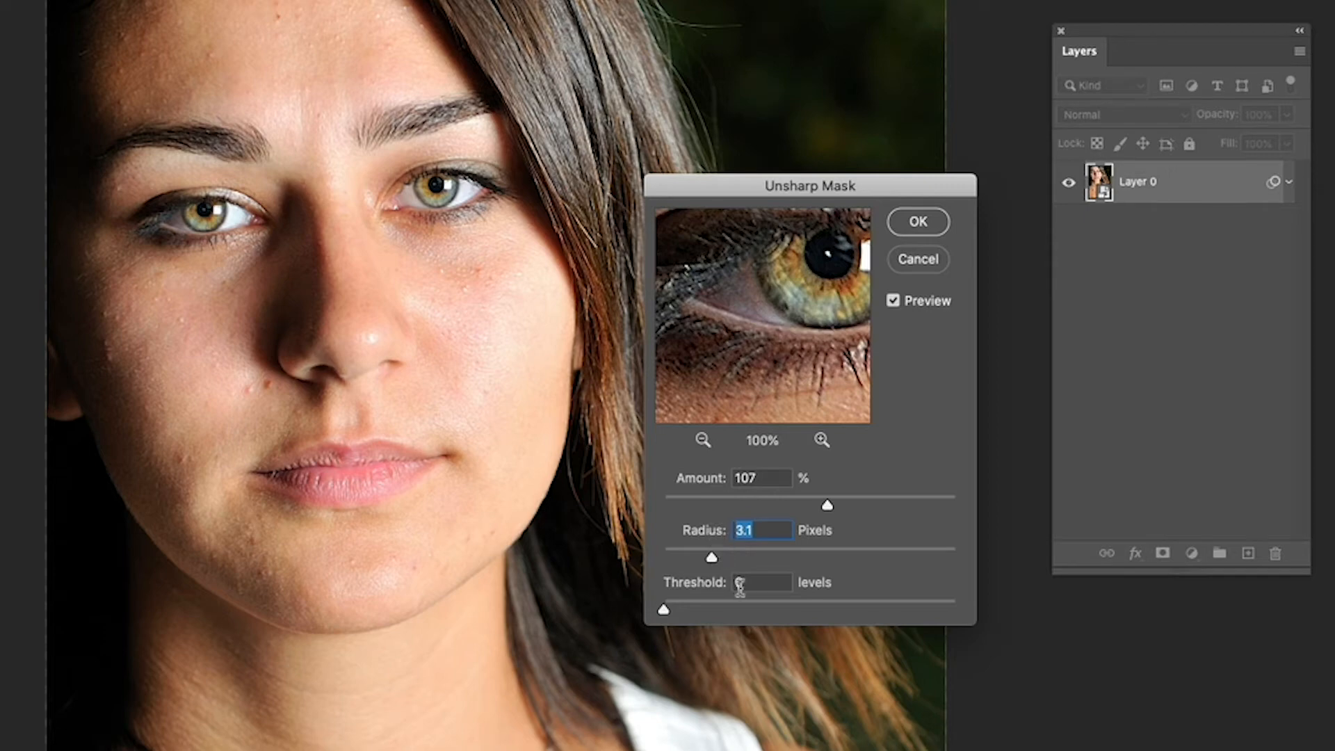
pyautogui.moveTo(710, 557); pyautogui.dragTo(686, 560)
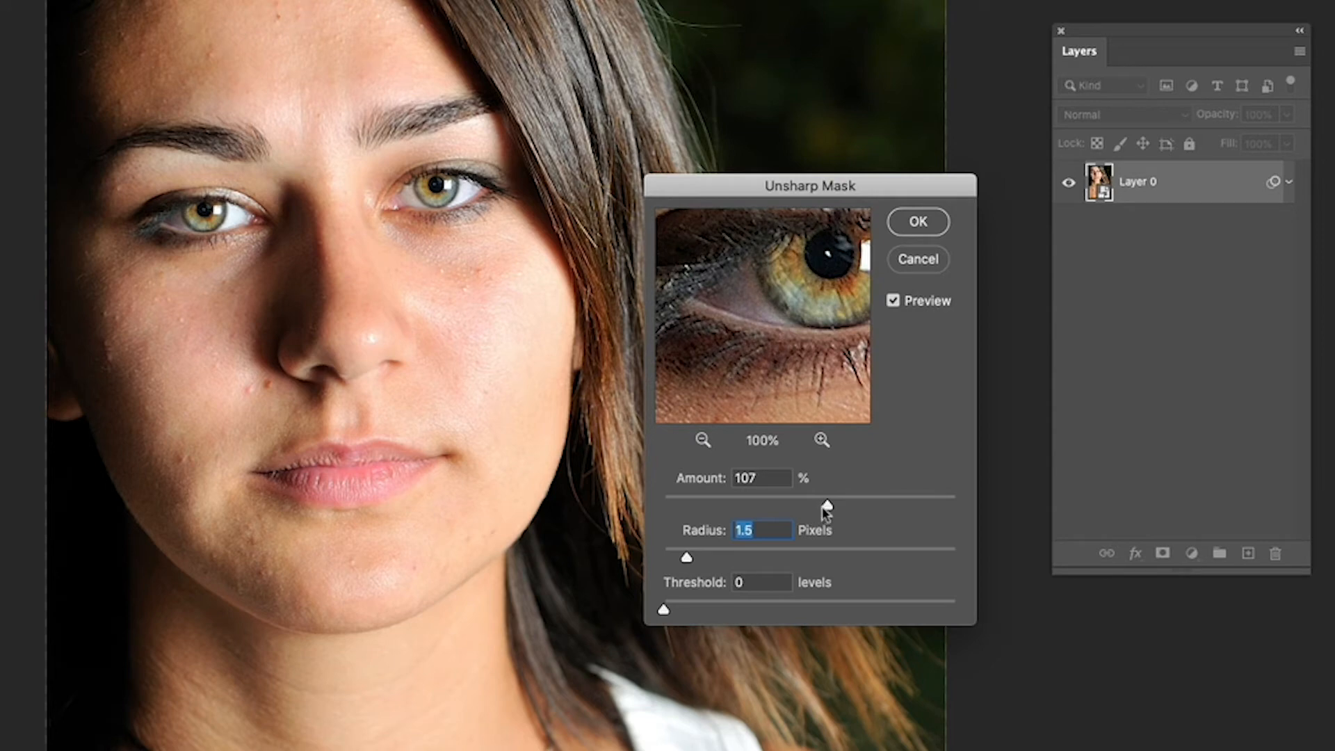
pyautogui.moveTo(823, 506); pyautogui.dragTo(821, 506)
pyautogui.click(919, 222)
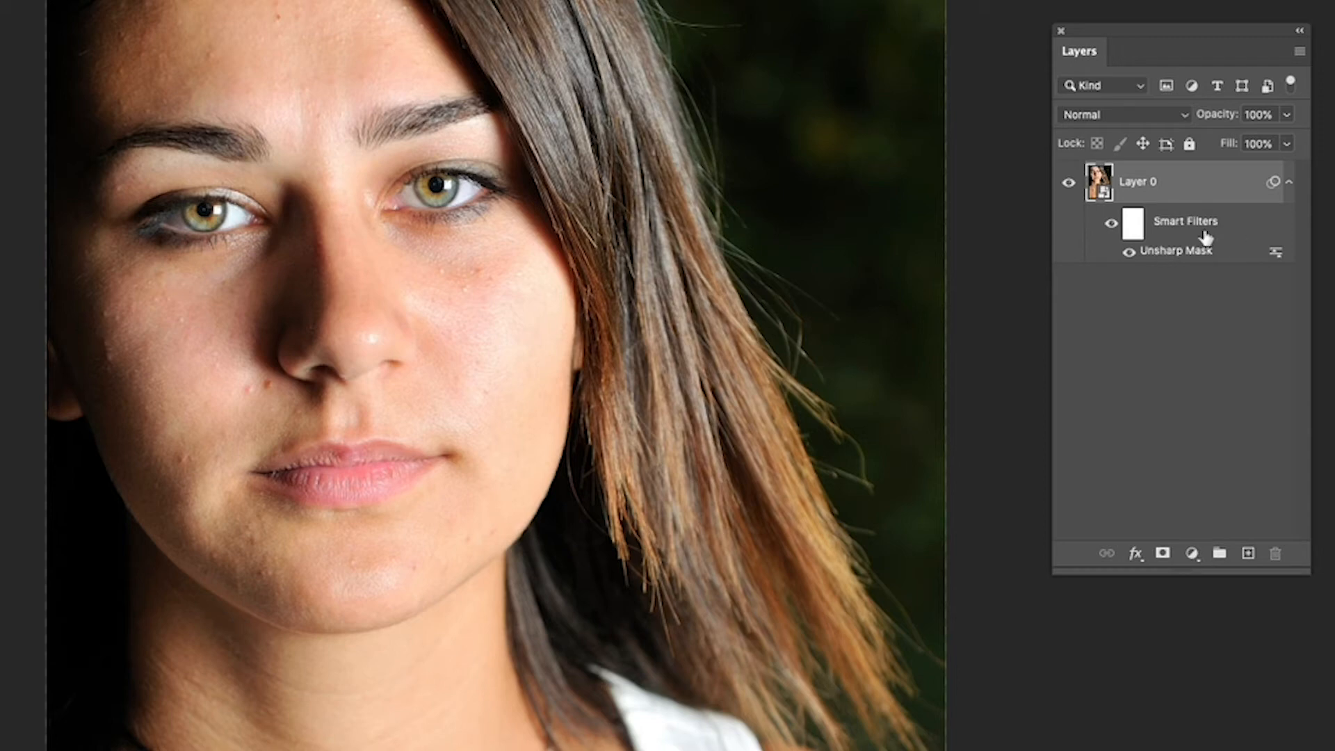
# Toggle the Unsharp Mask smart filter's visibility to compare the portrait before and after sharpening.
pyautogui.click(1127, 252)
pyautogui.click(1129, 254)
pyautogui.click(1128, 253)
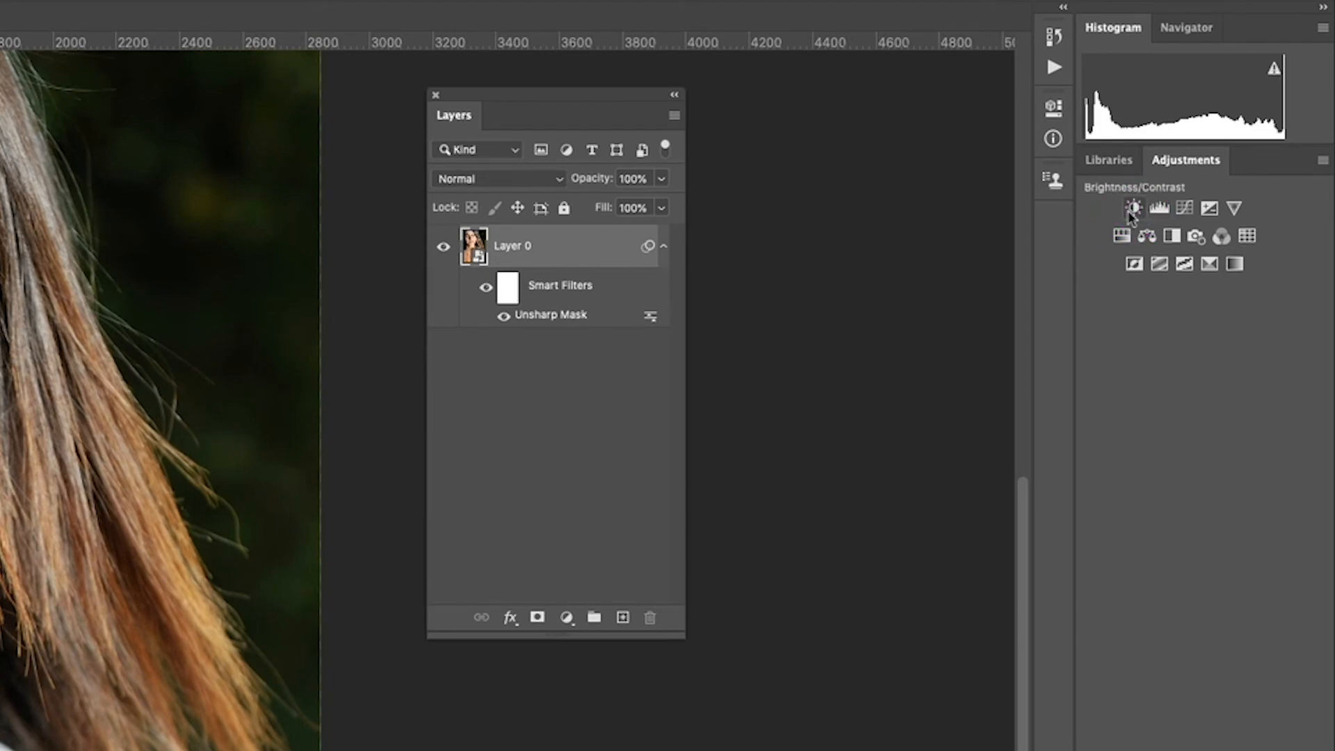
# Add a Curves adjustment layer with an S-curve, raising the highlights from input 191 to output 207 and lowering the shadows to output 40.
pyautogui.click(1185, 209)
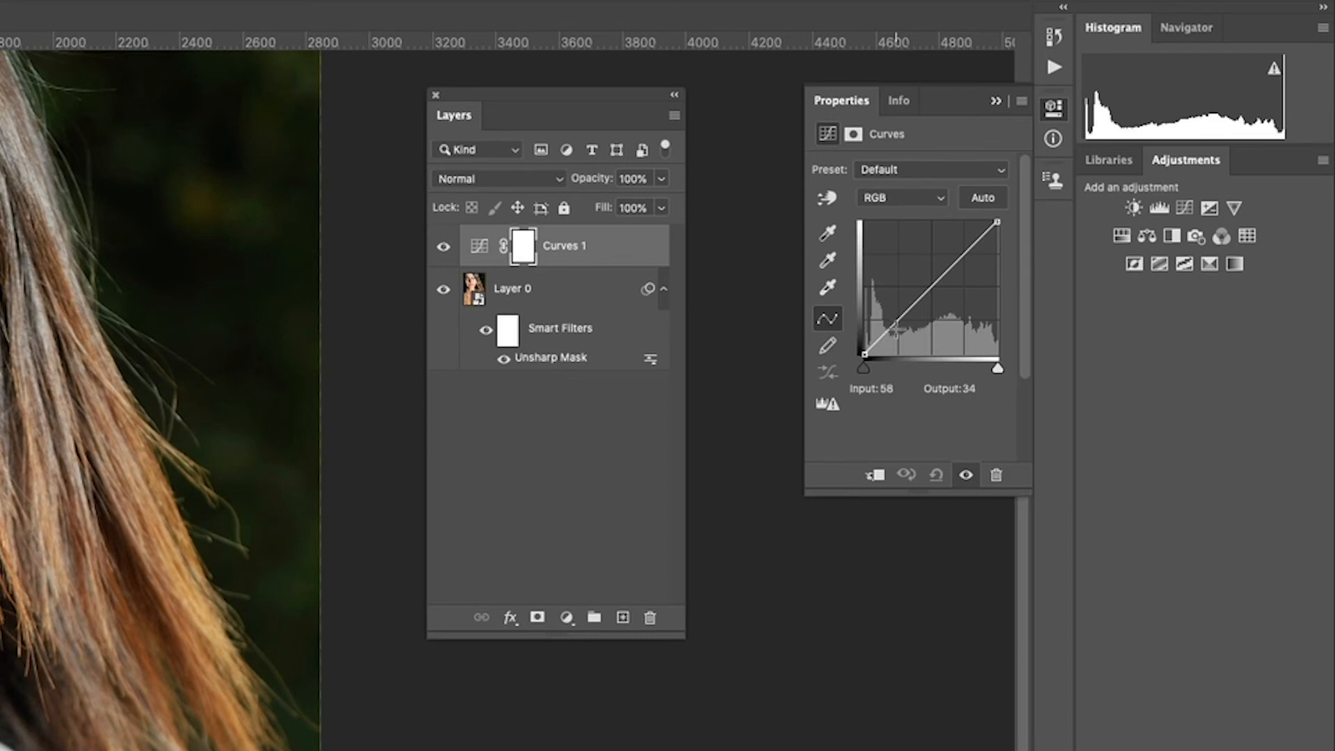
pyautogui.moveTo(832, 102); pyautogui.dragTo(749, 97)
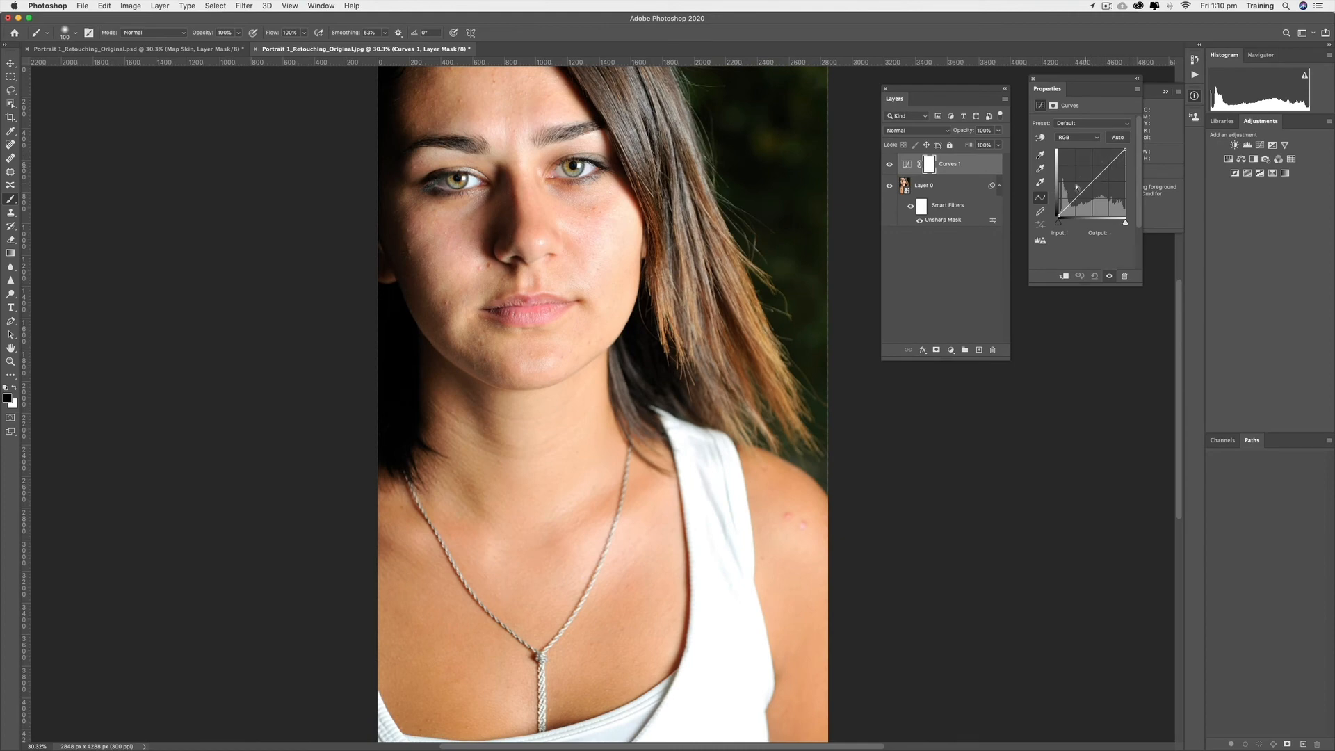
pyautogui.click(1110, 164)
pyautogui.click(1110, 164)
pyautogui.moveTo(1109, 164); pyautogui.dragTo(1108, 161)
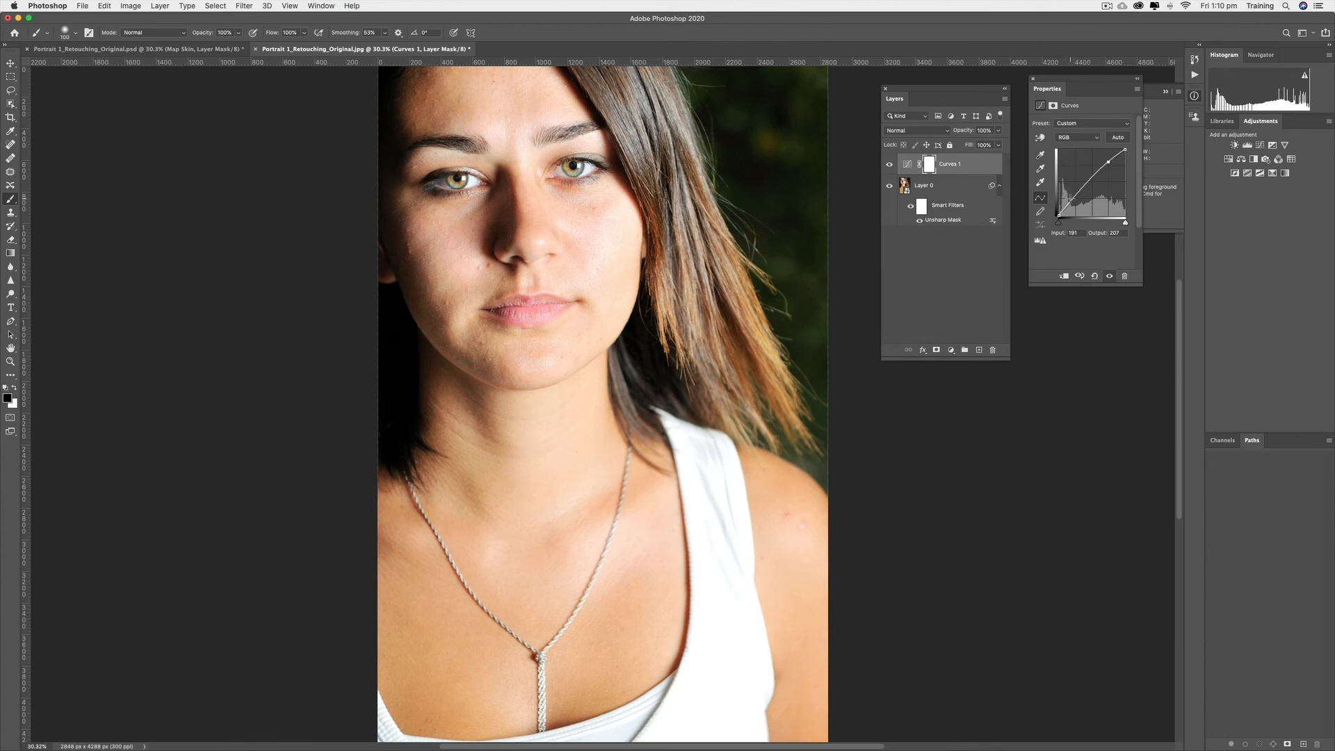
pyautogui.moveTo(1072, 201); pyautogui.dragTo(1073, 206)
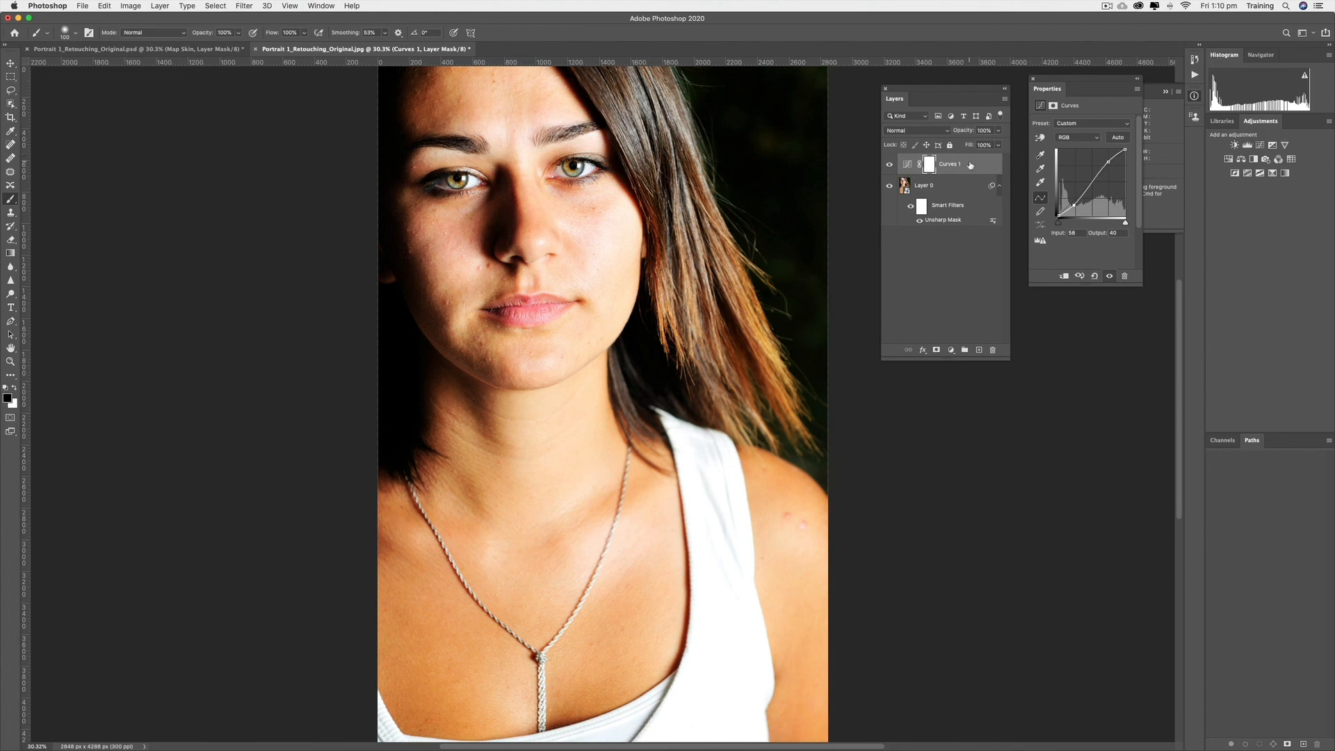
# Delete the Curves adjustment layer above the portrait layer.
pyautogui.click(970, 165)
pyautogui.moveTo(949, 164); pyautogui.dragTo(992, 349)
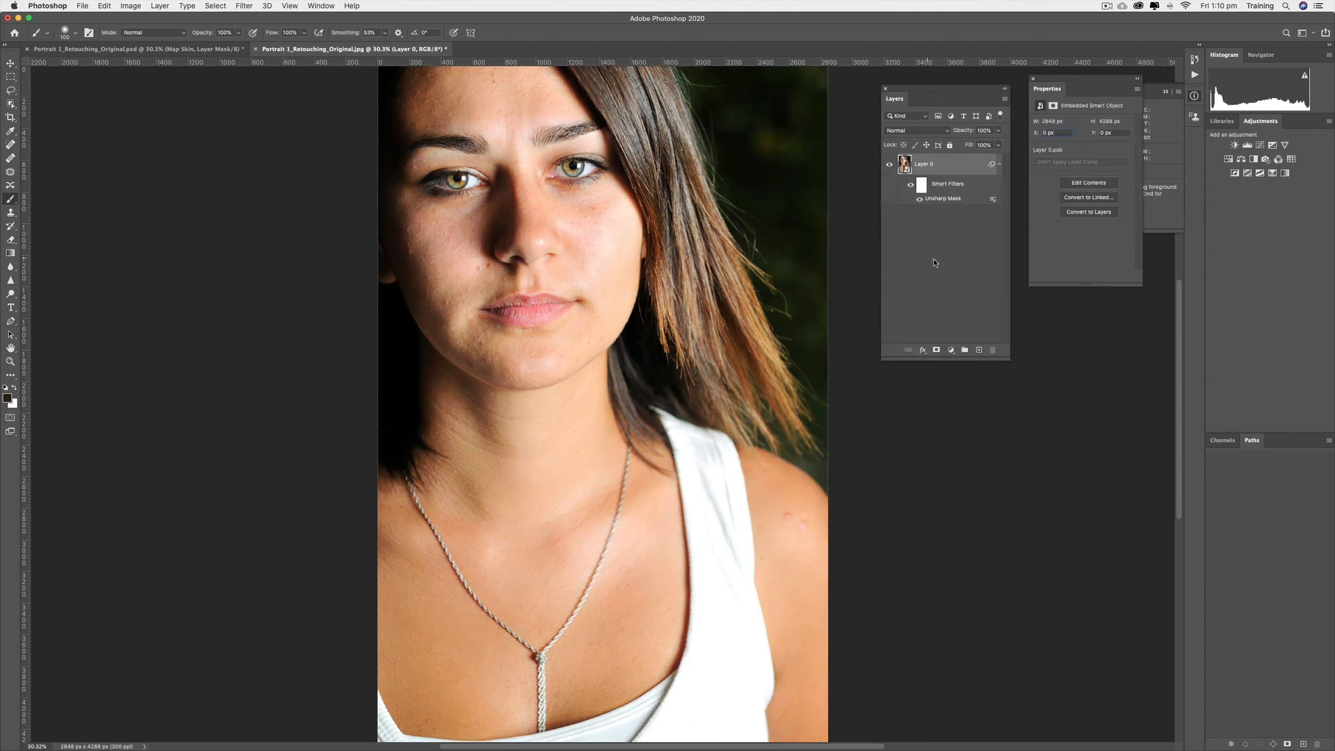